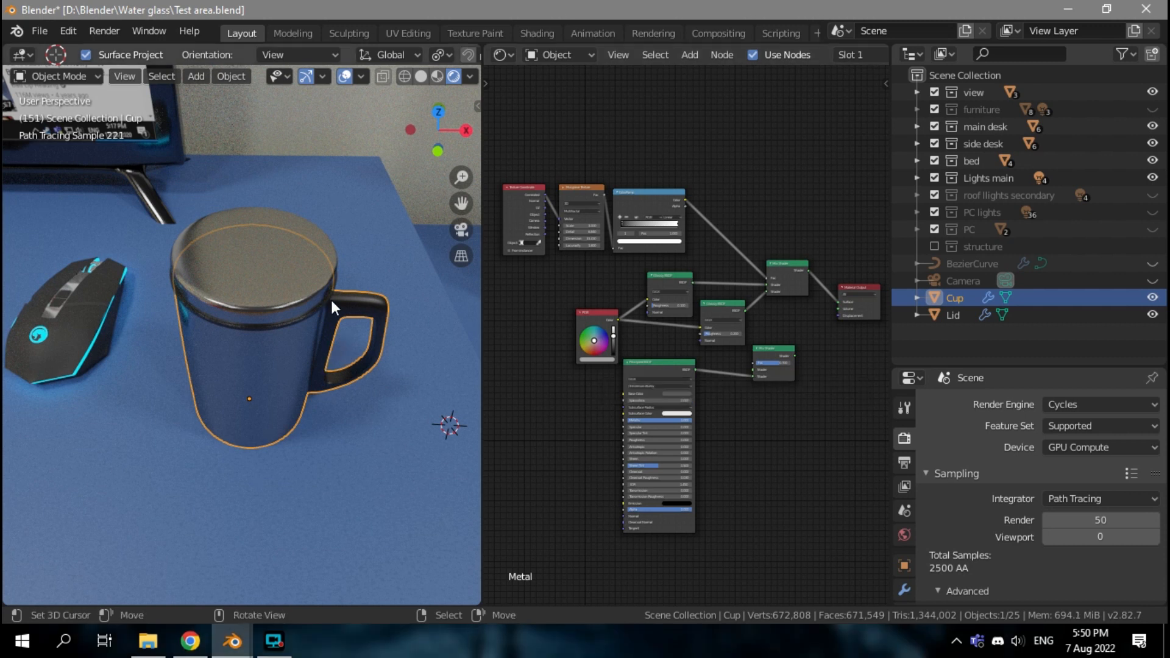
scroll(371, 361, "down", 8)
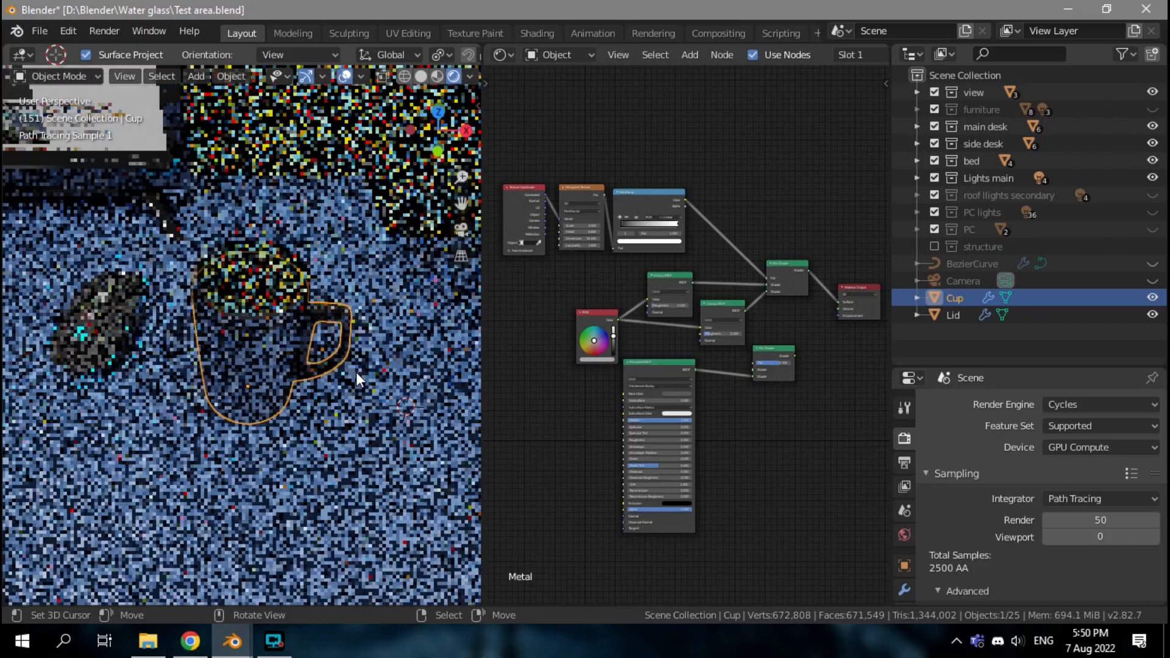
scroll(349, 366, "up", 8)
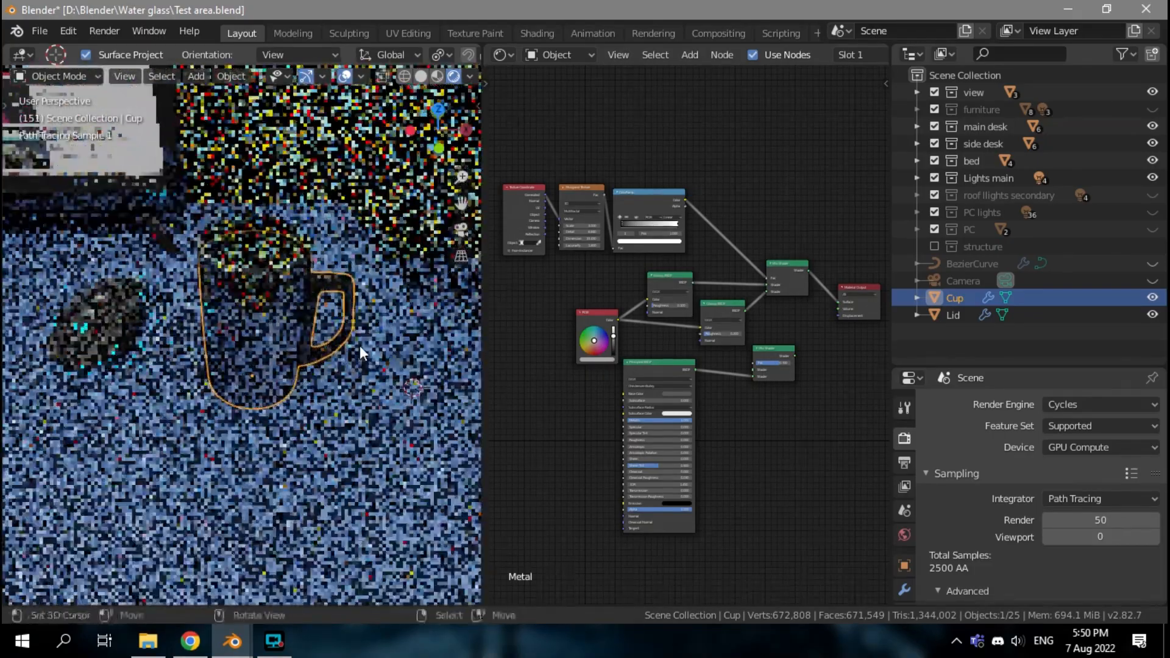
Step: Review the rendered metal cup scene, then switch to the draft3.blend window
middle_click_drag(347, 343, 330, 376)
left_click(232, 643)
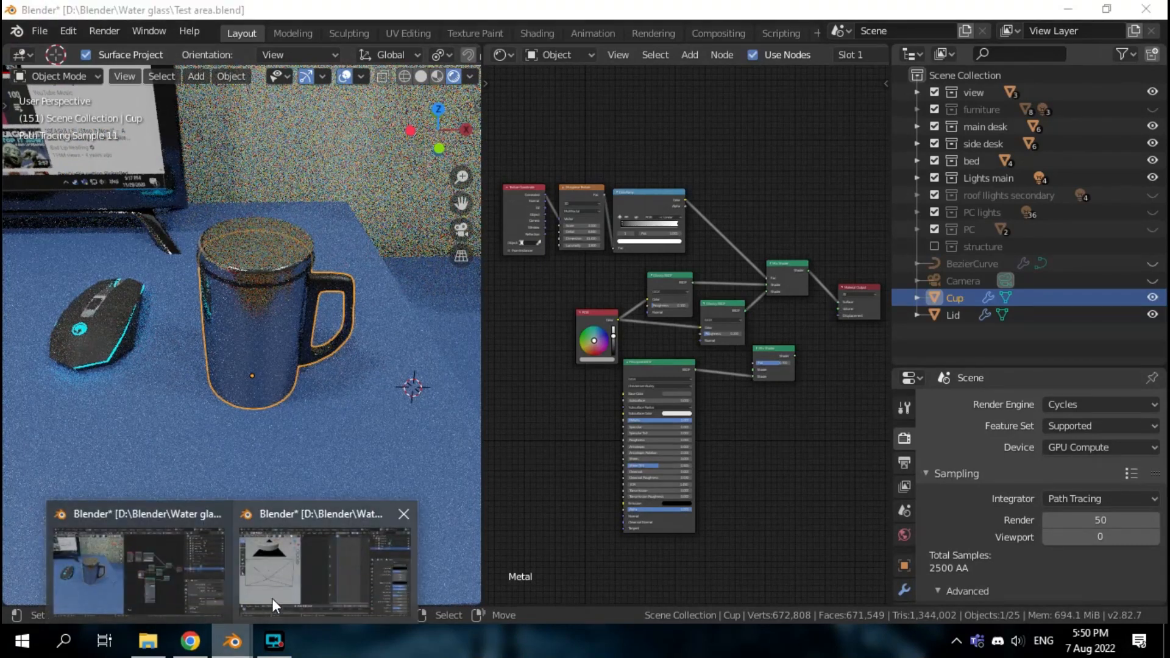
Step: Play the cup sliding in beneath the lid and pause near frame 98
left_click(277, 595)
scroll(274, 308, "up", 5)
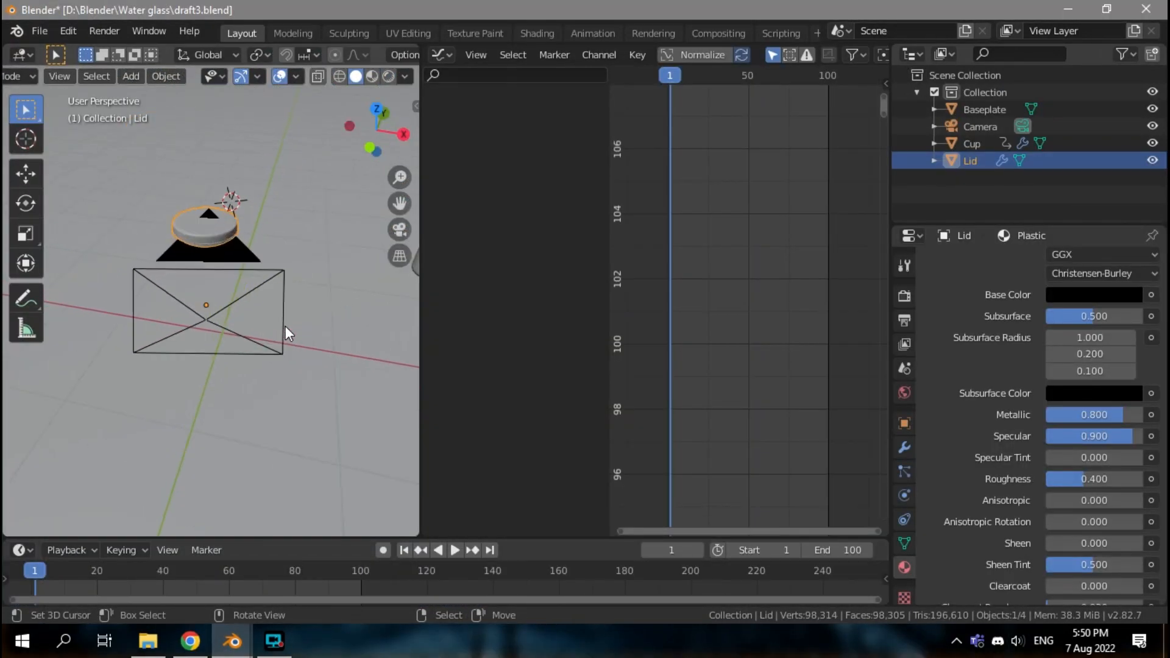
left_click(447, 550)
scroll(309, 396, "down", 3)
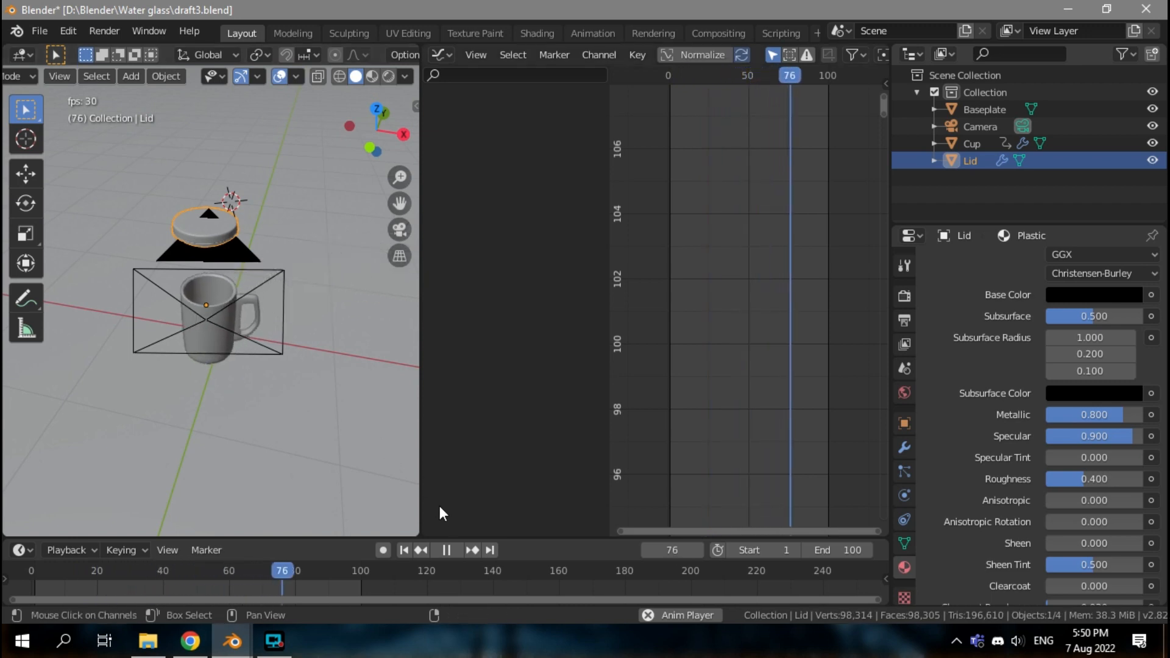
left_click(446, 549)
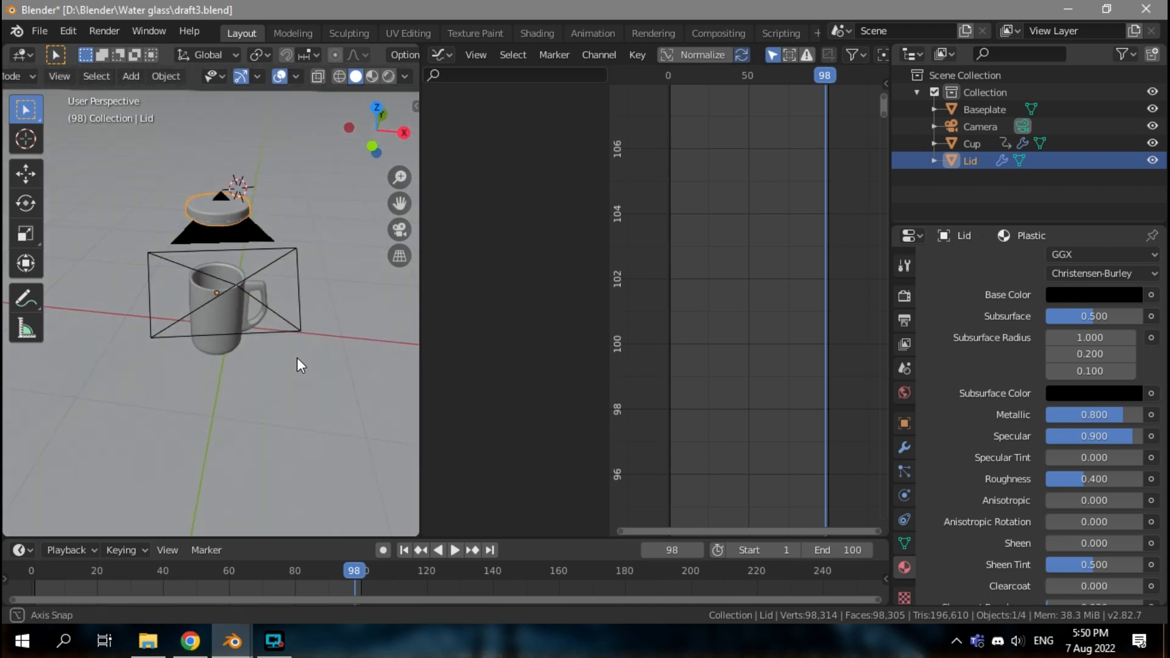
middle_click_drag(245, 331, 312, 348)
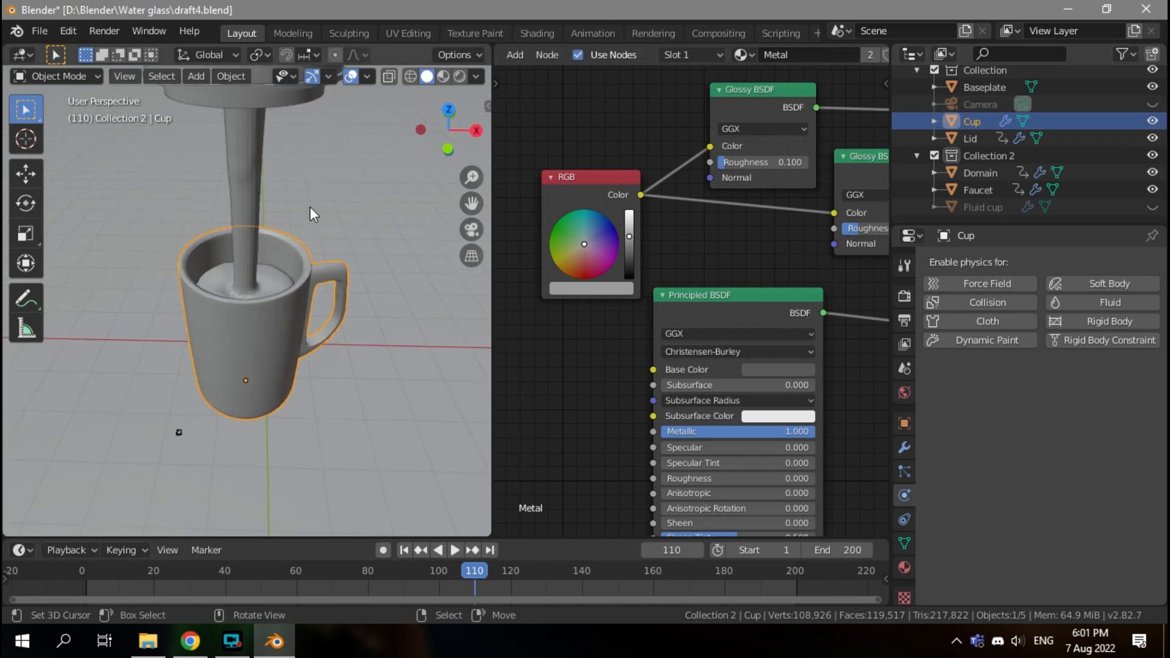
scroll(310, 207, "down", 2)
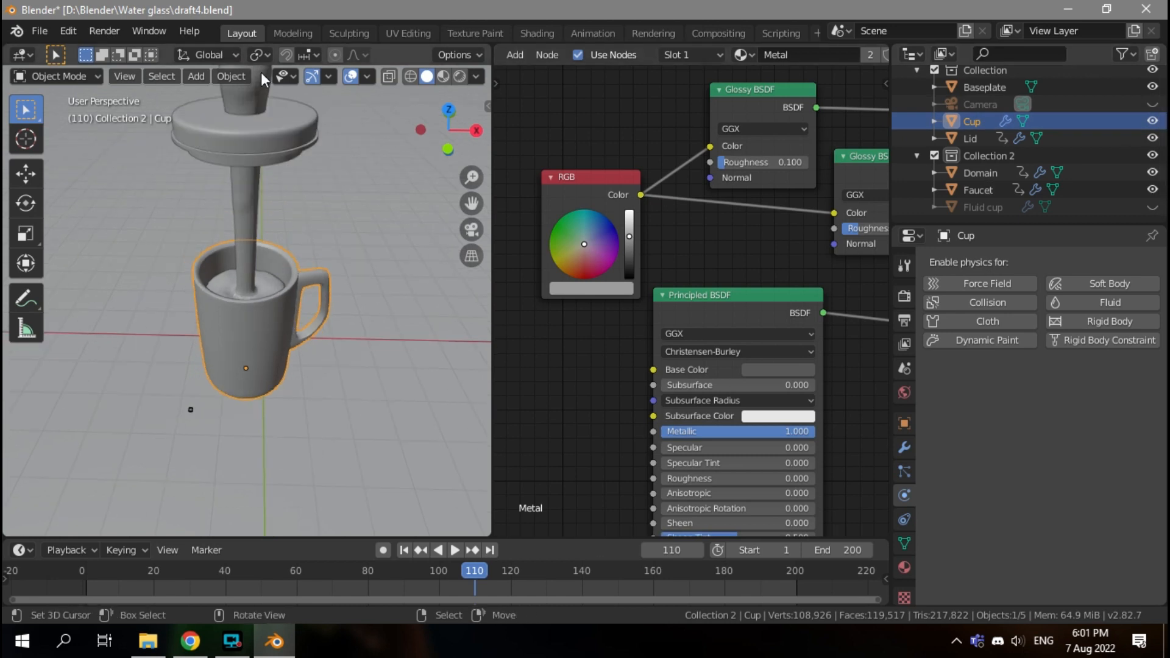
Step: Select the Lid, then the Fluid cup to show its Transparent BSDF and collision effector settings
left_click(274, 147)
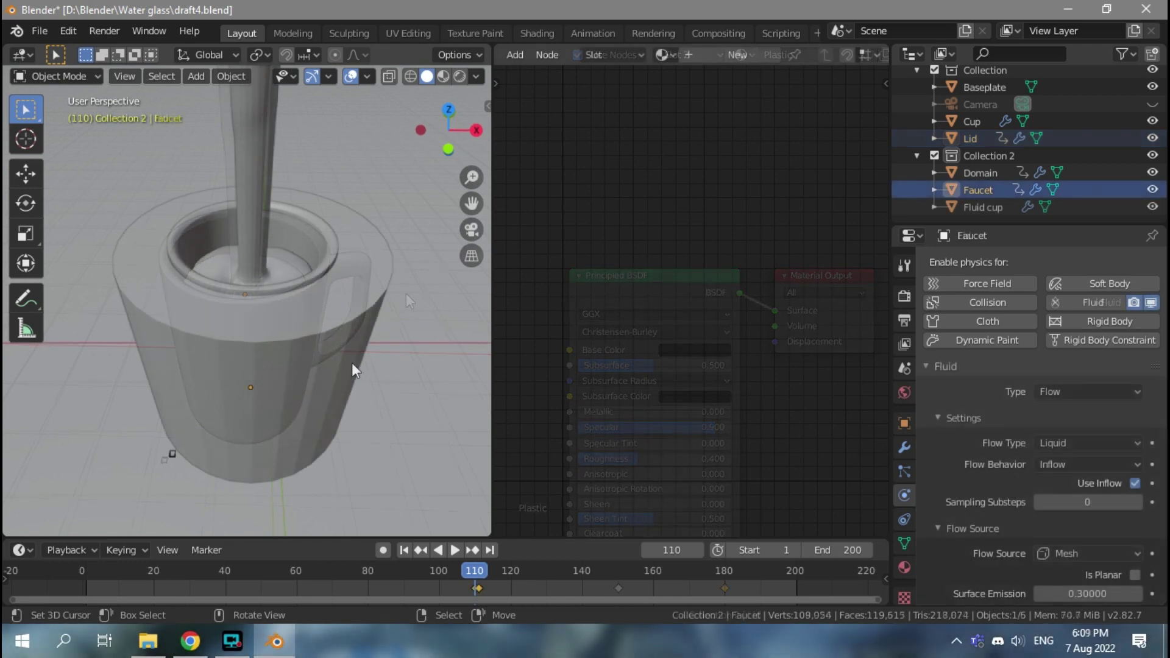
left_click(352, 367)
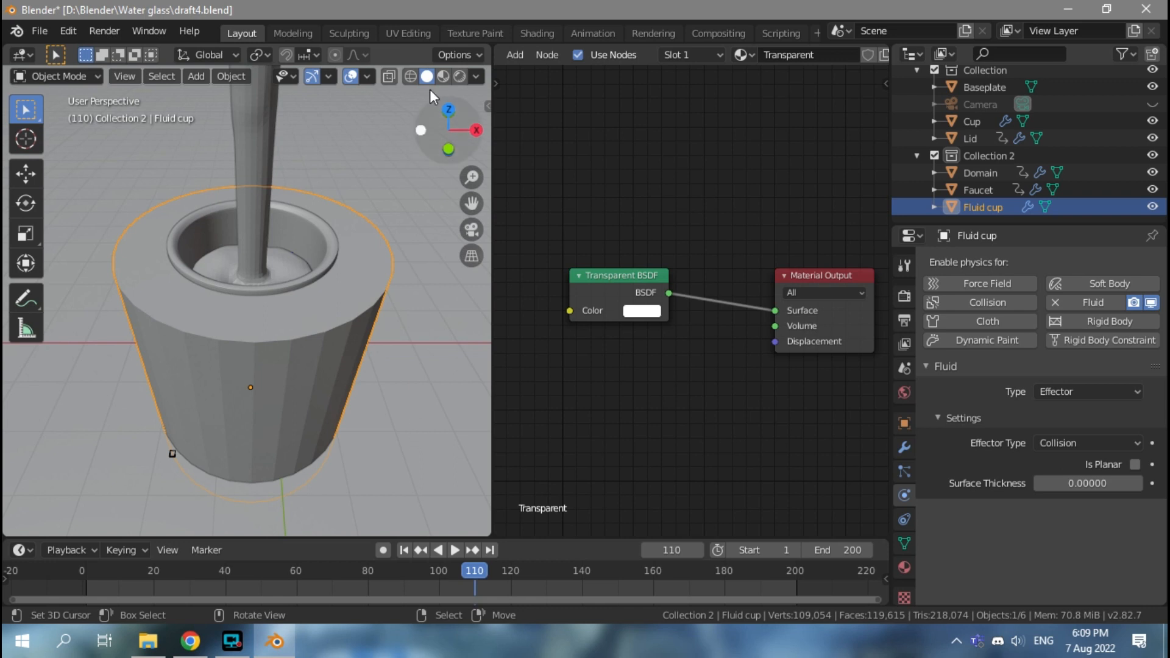
Step: Preview the pouring water in Rendered shading, return to Solid, and select the Faucet inflow object
left_click(459, 76)
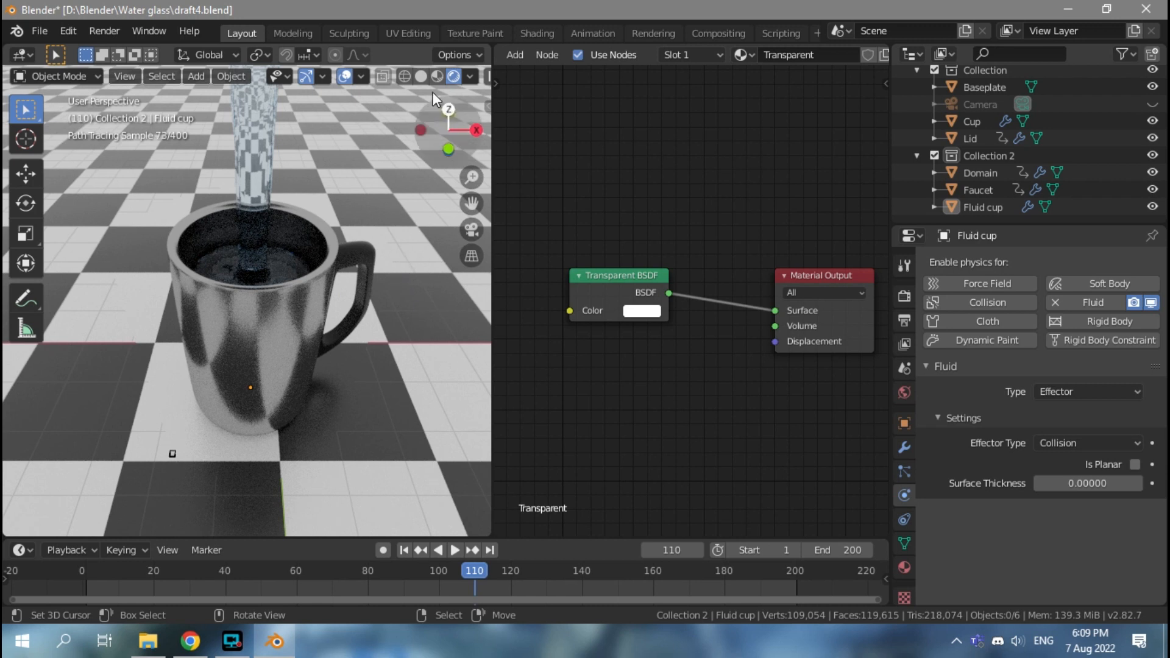
left_click(420, 76)
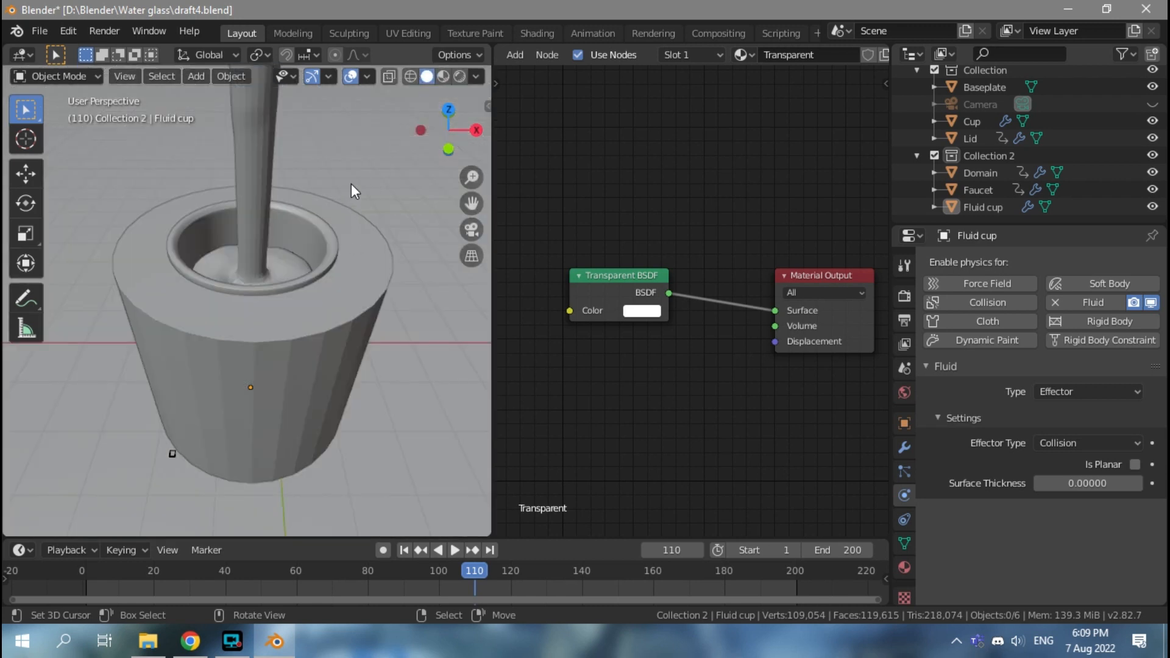
middle_click_drag(351, 184, 355, 362, "shift")
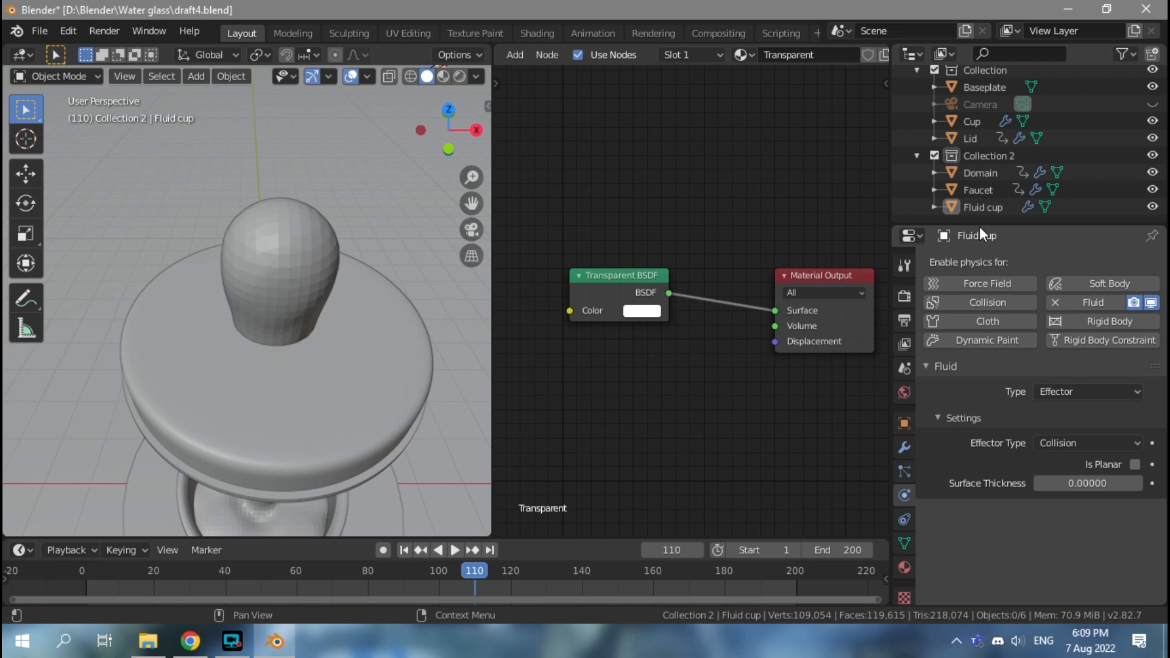
left_click(977, 189)
Step: View the faucet and cup through the scene camera, then close in on the Domain
mouse_move(393, 301)
middle_mouse_down()
mouse_move(404, 306)
mouse_move(326, 335)
middle_mouse_up()
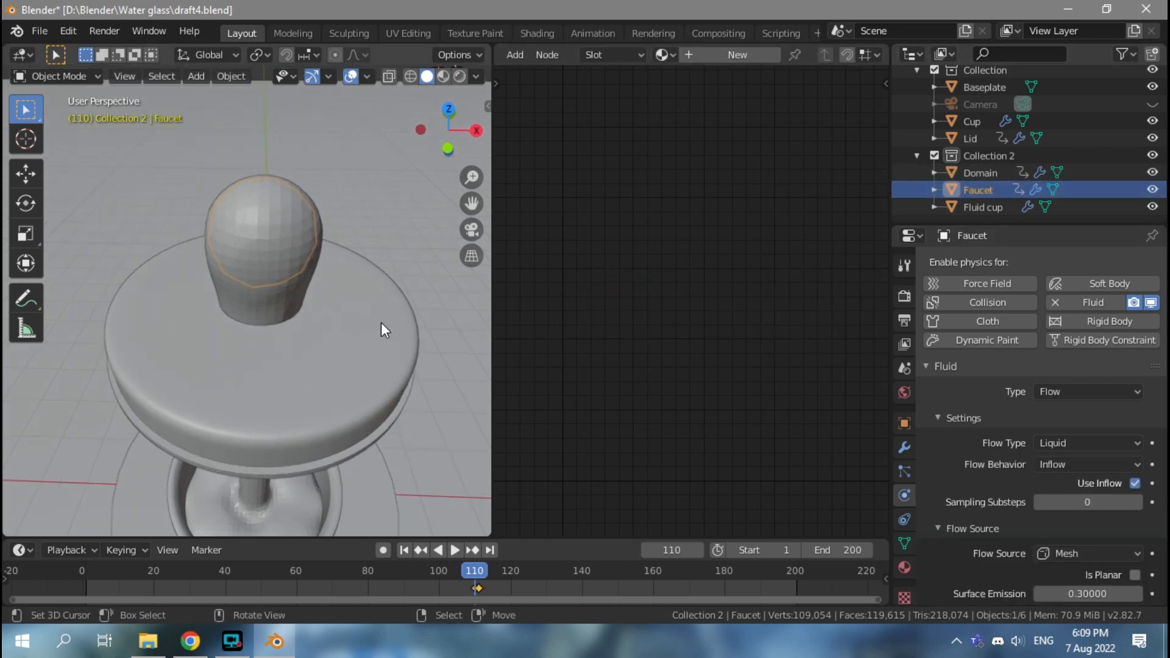
key("KP_0")
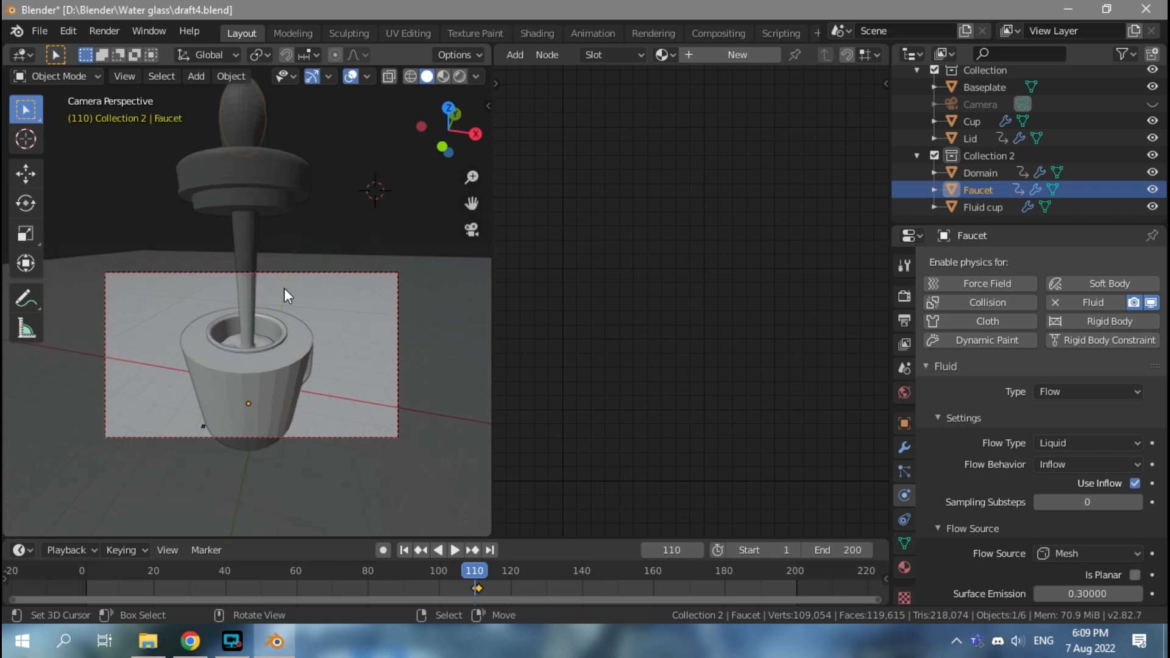
scroll(283, 289, "up", 5)
middle_click_drag(285, 288, 305, 299)
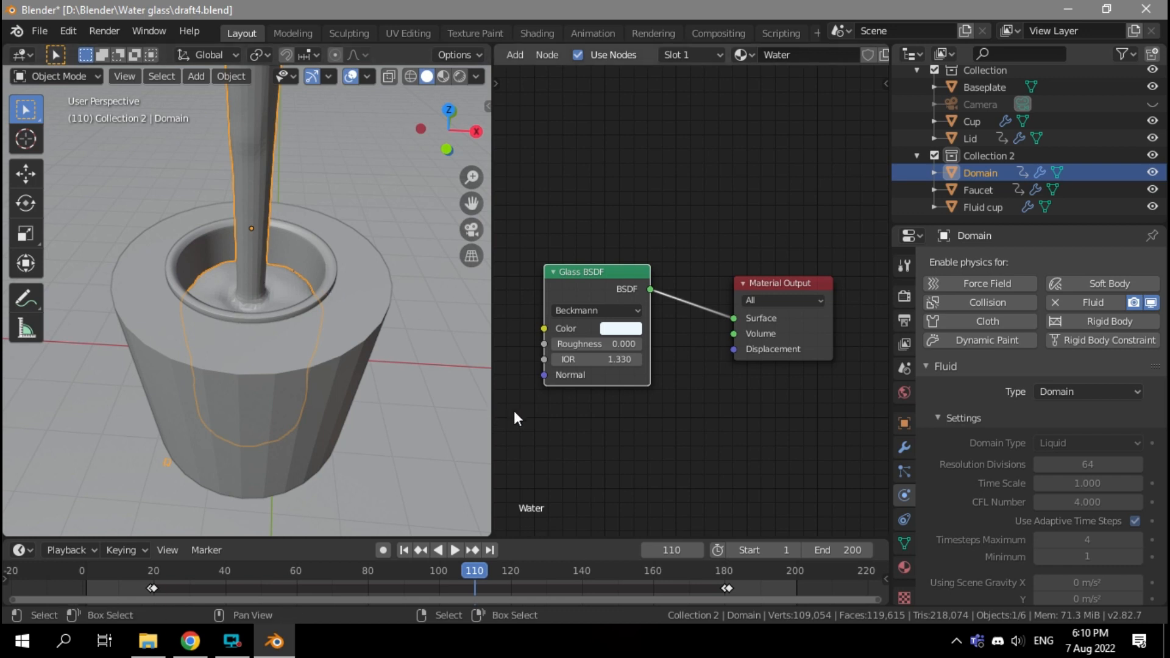
scroll(1058, 435, "down", 5)
scroll(1058, 434, "down", 5)
scroll(1053, 440, "down", 5)
scroll(1053, 440, "down", 5)
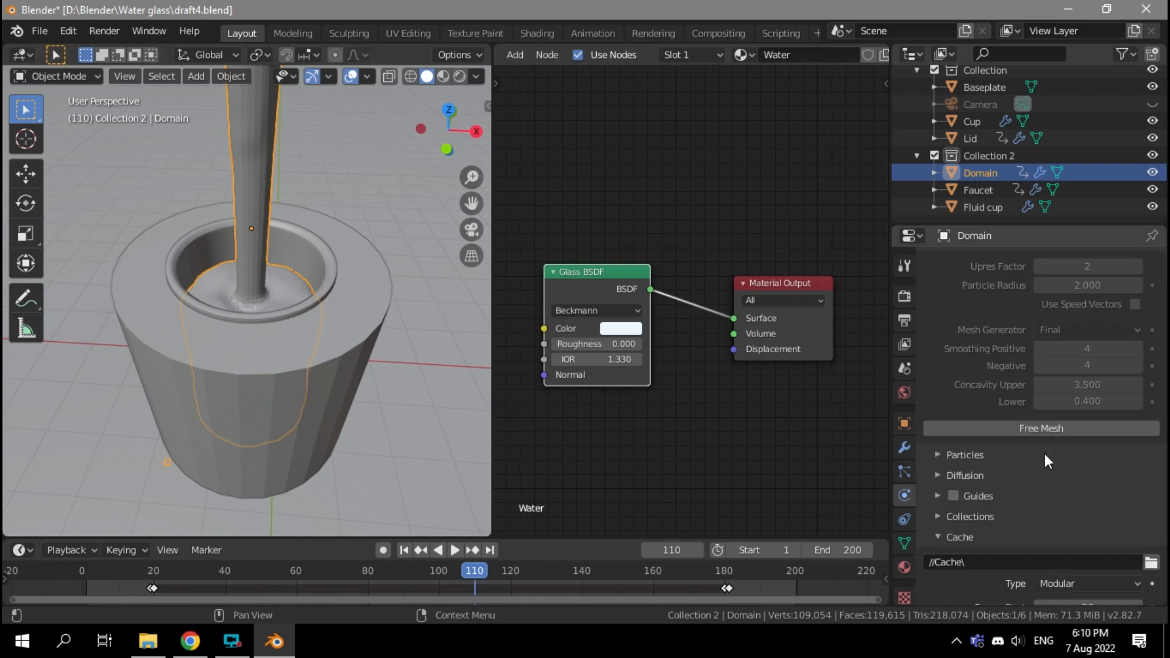
scroll(727, 419, "up", 1)
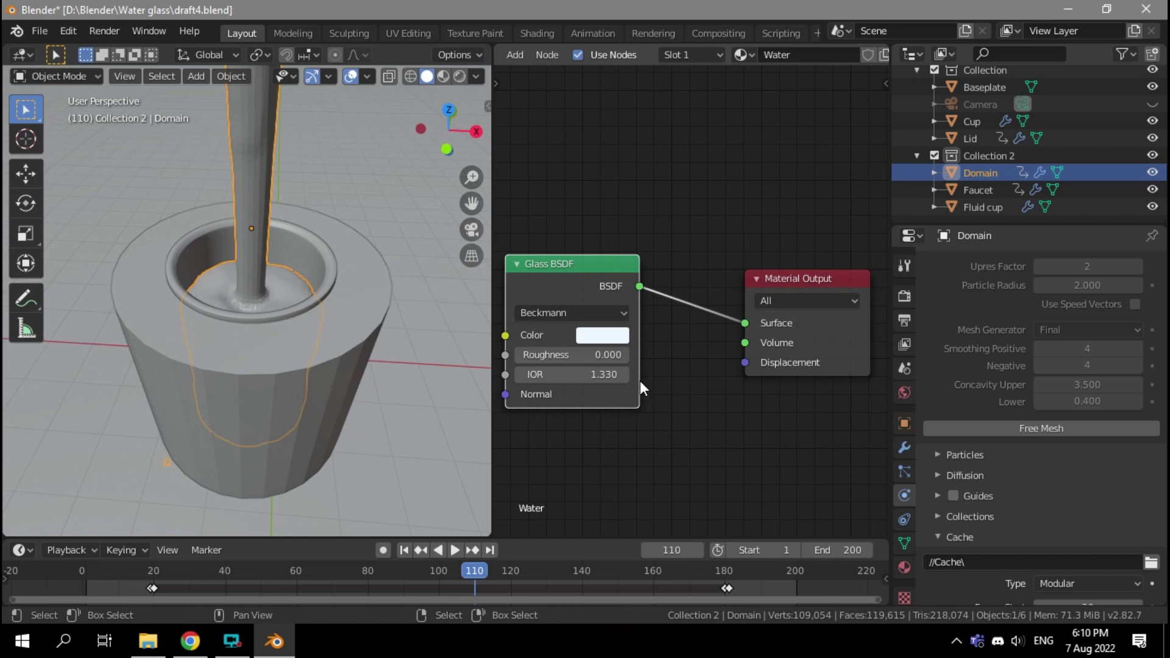
Step: Check the Glass BSDF water colour swatch and show the scene with Rendered shading
left_click(604, 334)
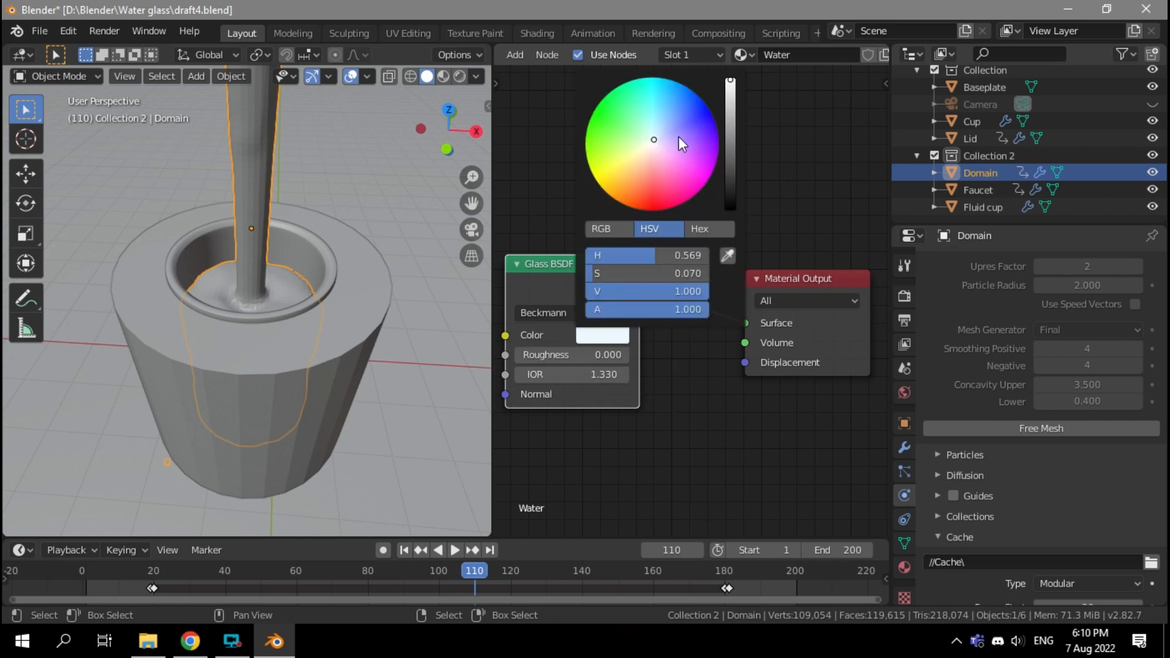
left_click(460, 76)
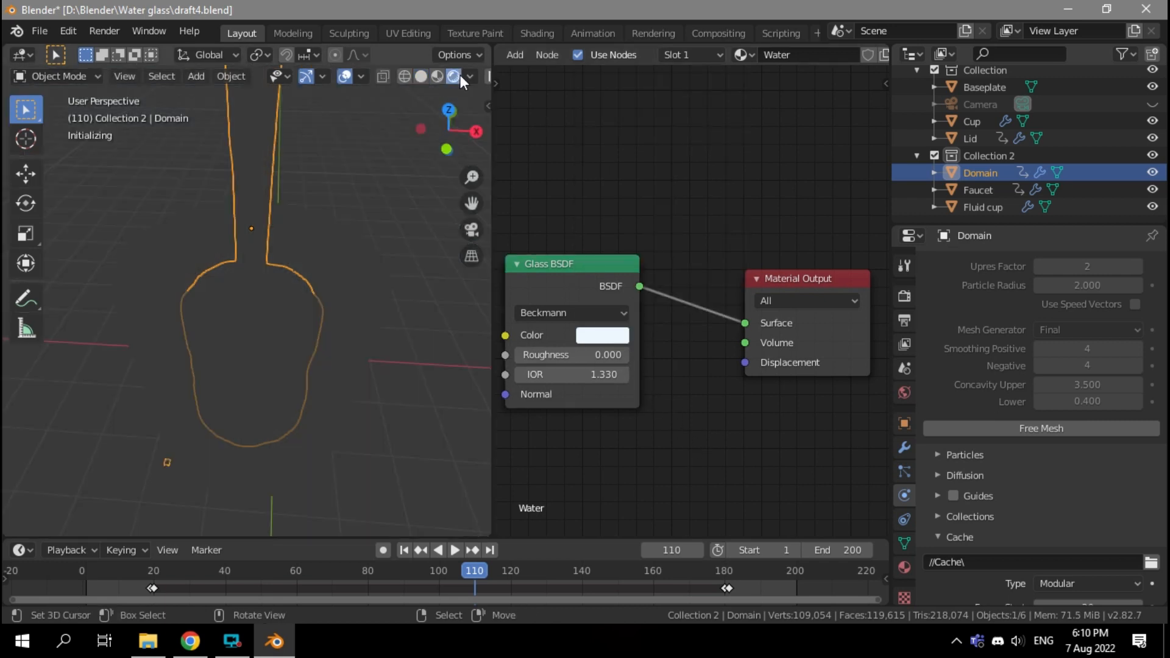